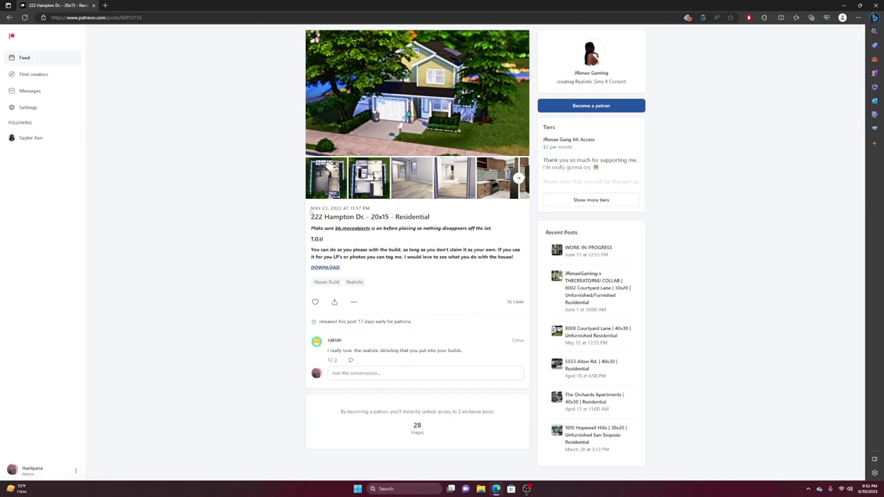
drag(310, 207, 444, 275)
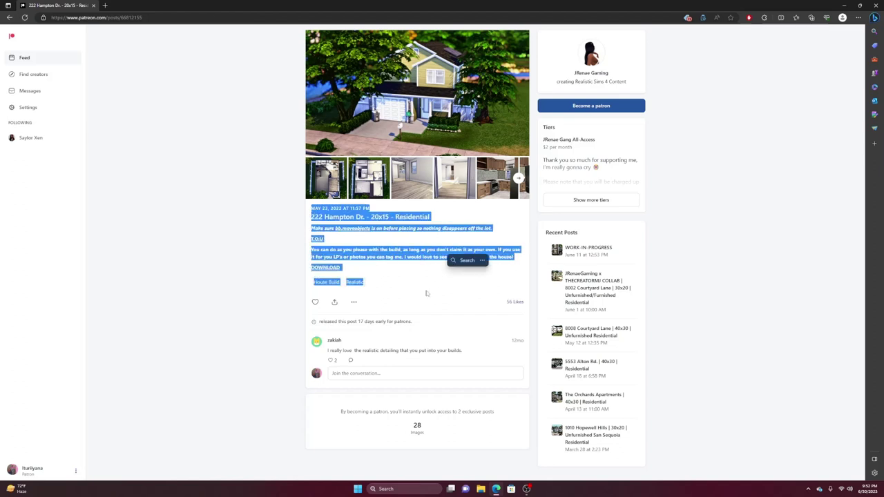
click(424, 289)
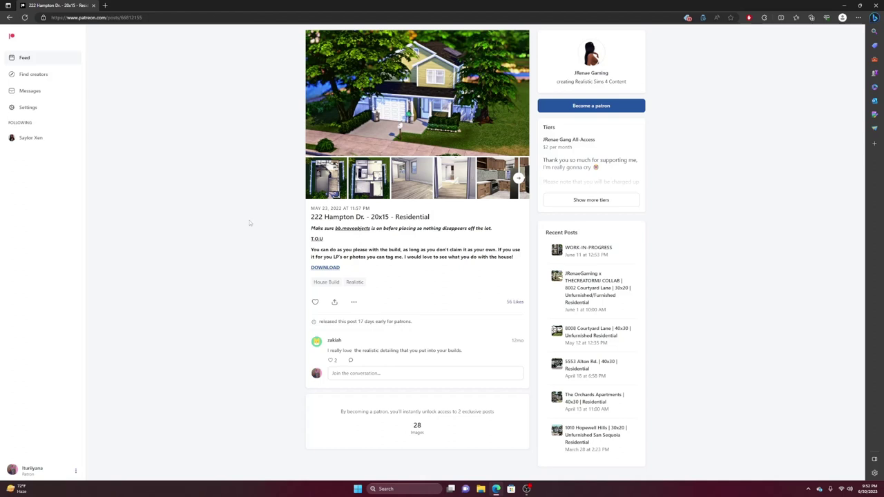
click(338, 268)
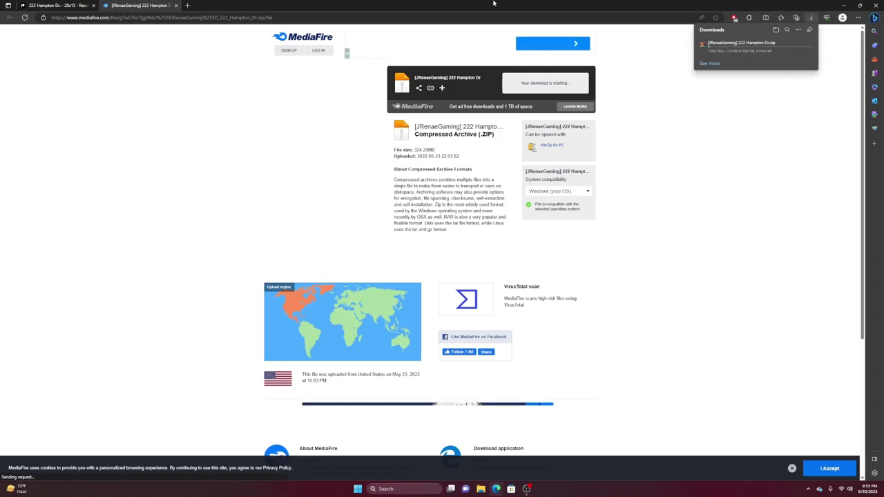
click(177, 6)
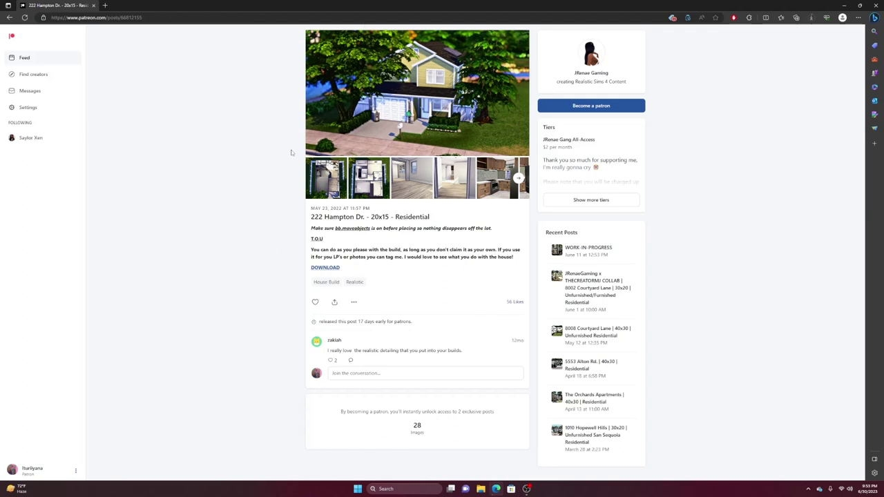
click(324, 169)
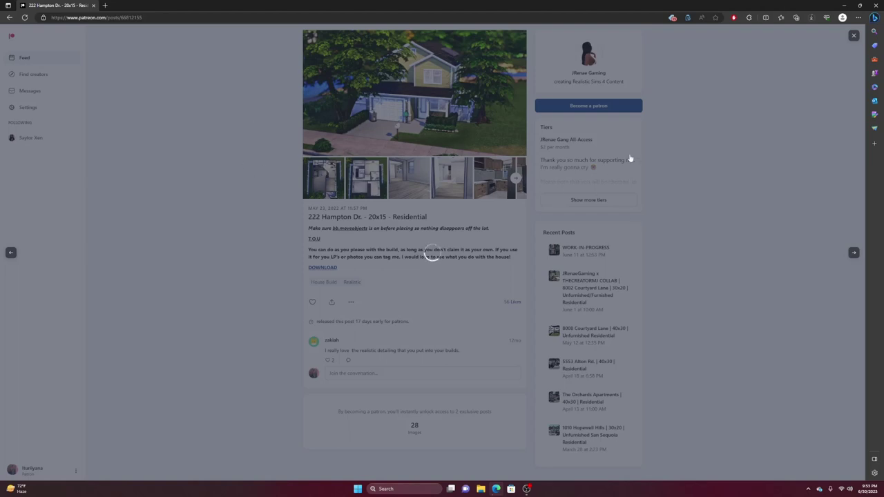
click(613, 208)
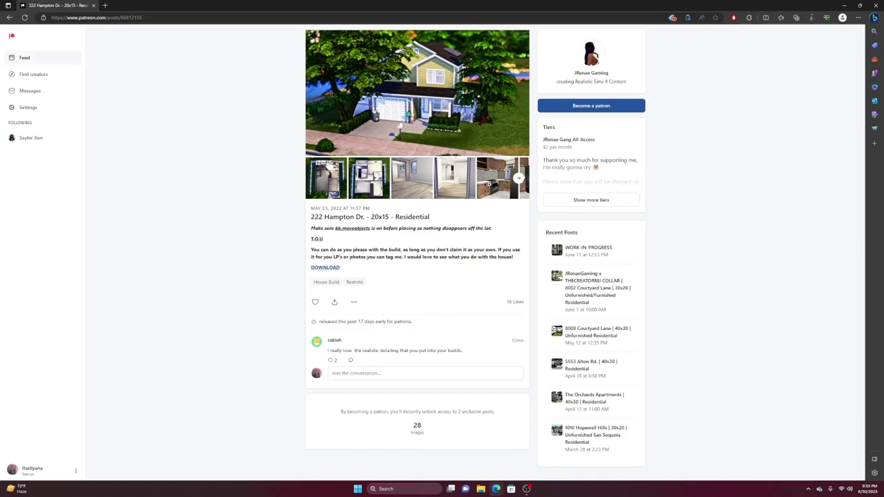
click(456, 178)
click(166, 123)
click(517, 179)
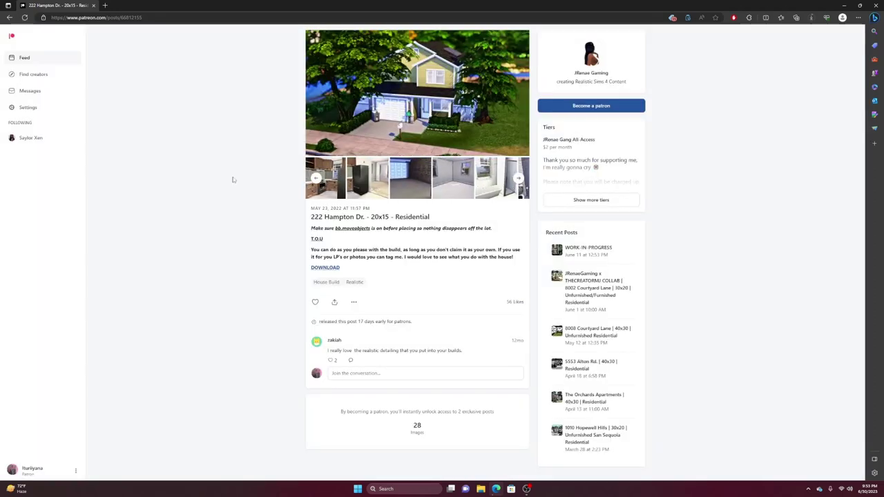
click(316, 178)
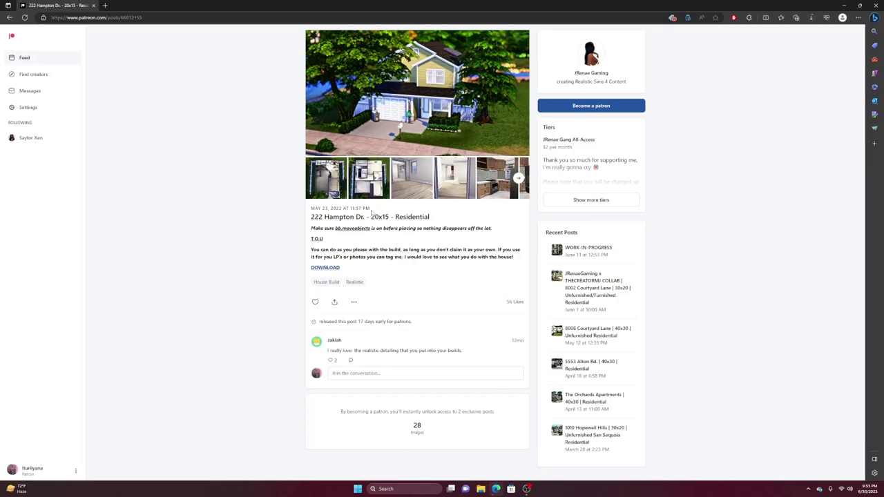
click(403, 107)
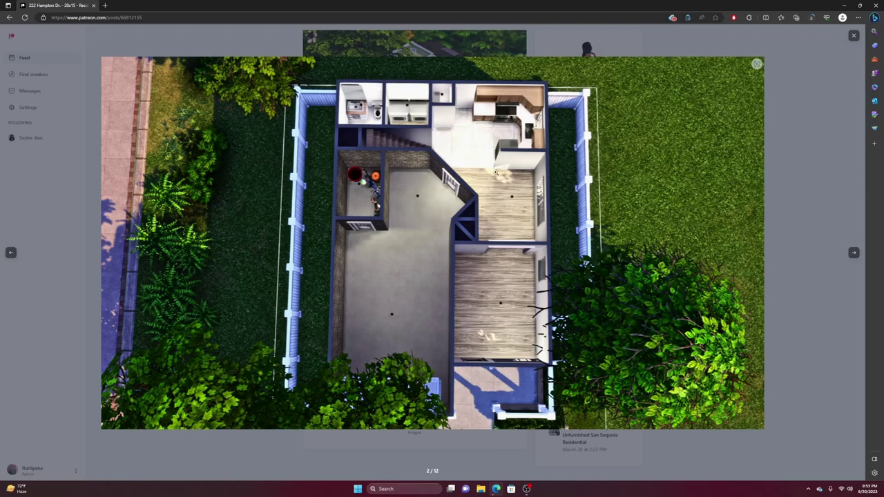
click(852, 261)
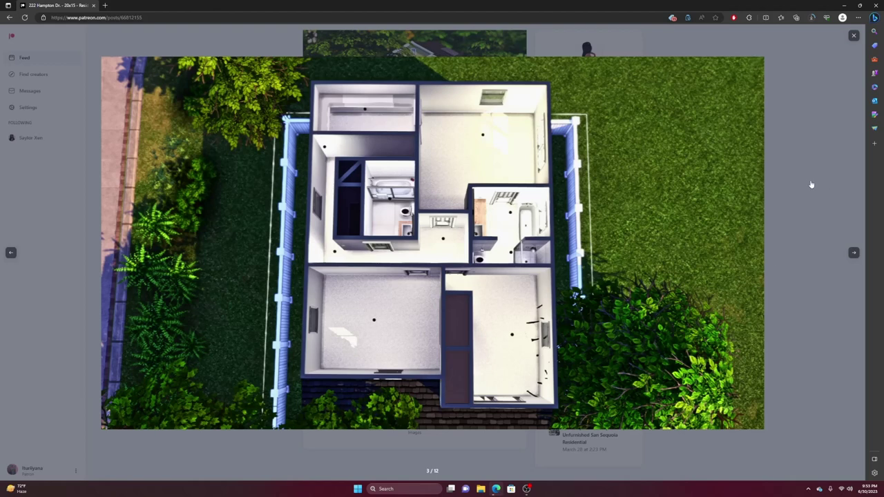
click(854, 253)
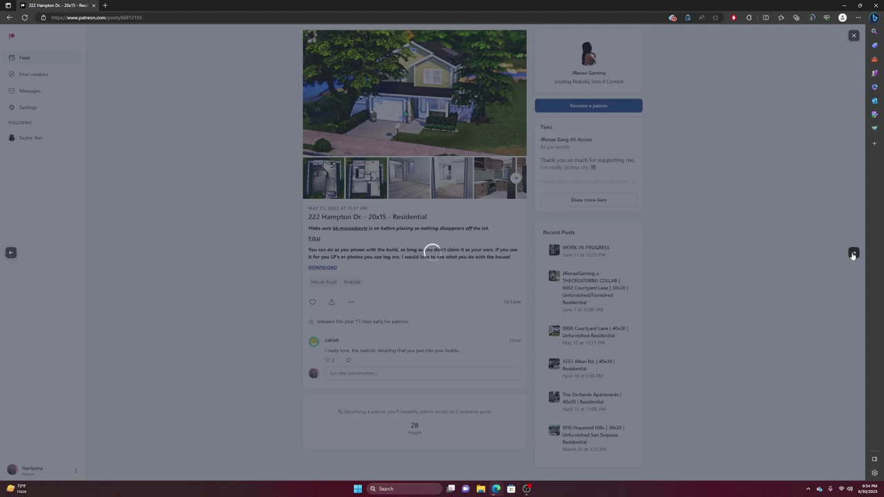
click(853, 35)
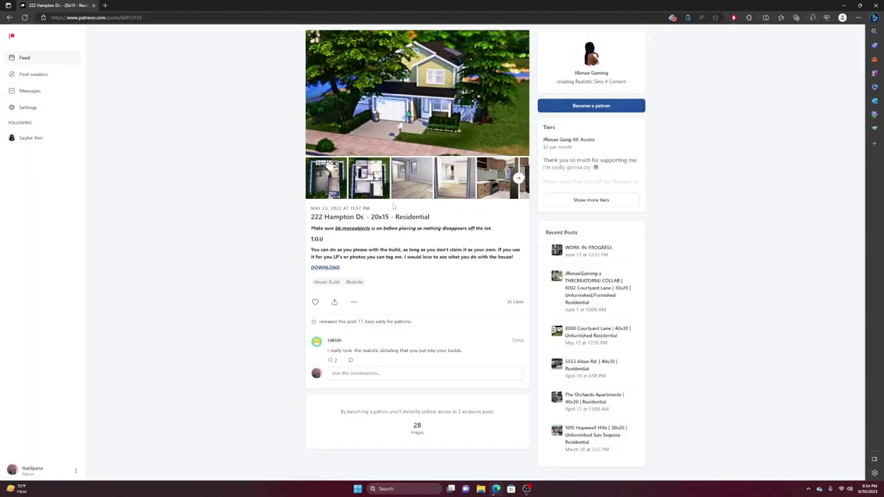
click(449, 170)
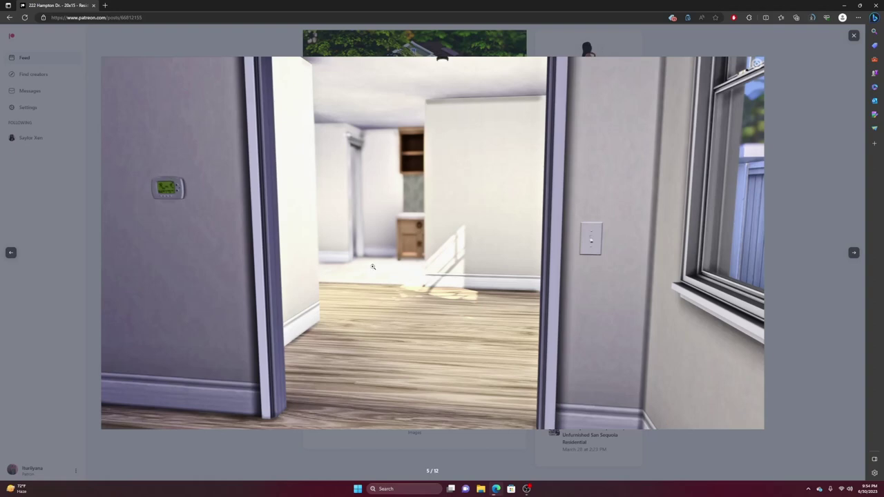
click(854, 253)
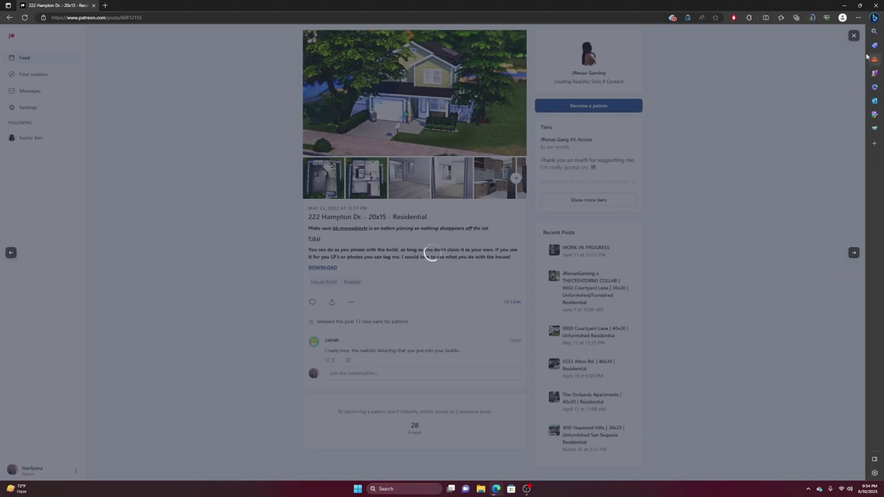
click(854, 35)
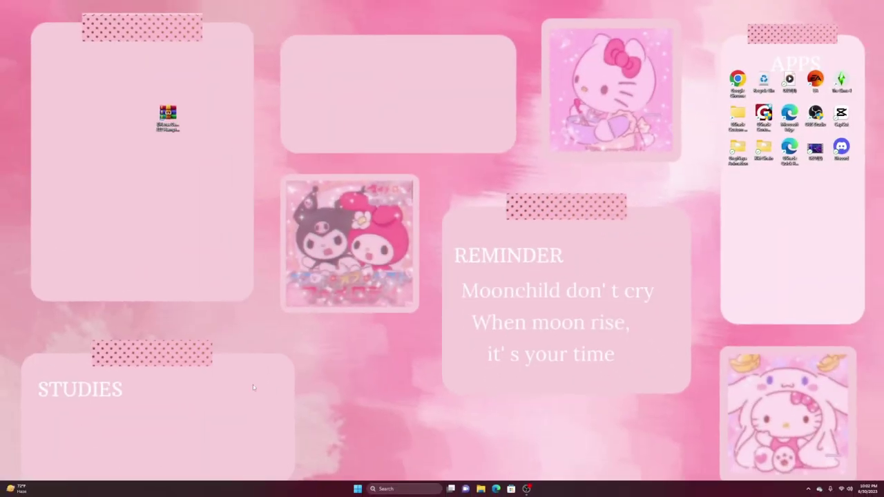
drag(168, 113, 737, 185)
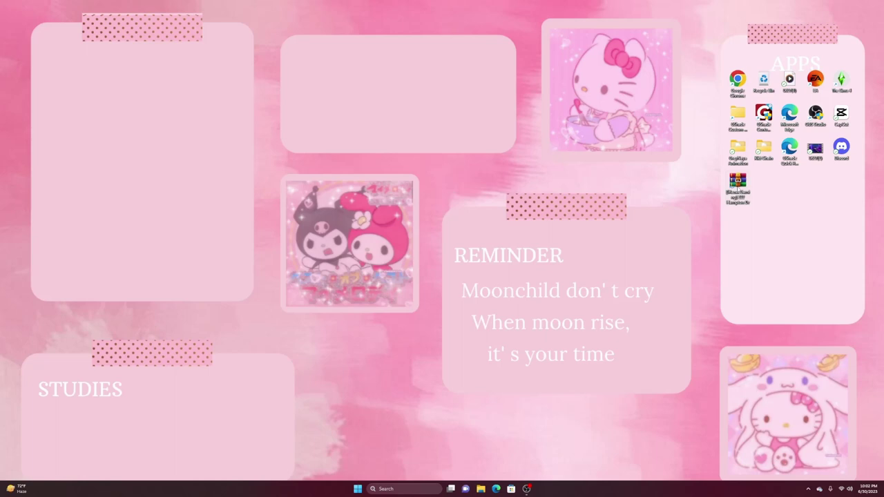
double_click(738, 182)
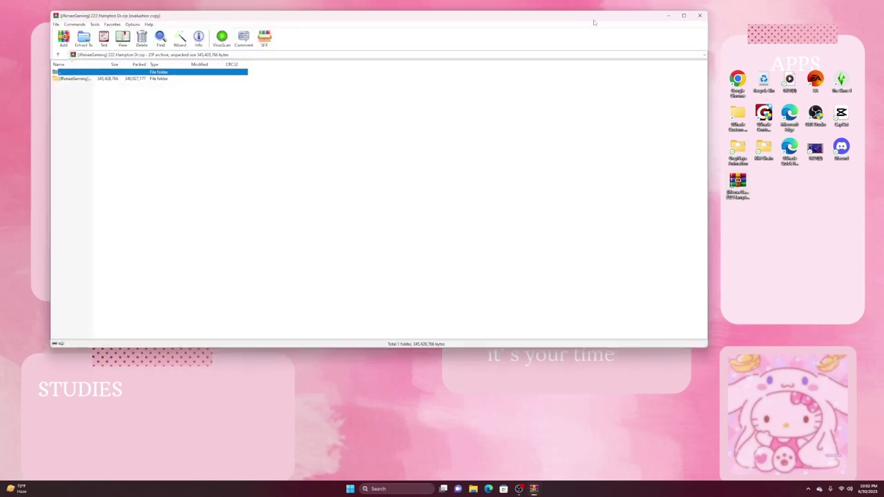
drag(603, 24, 882, 1)
click(581, 86)
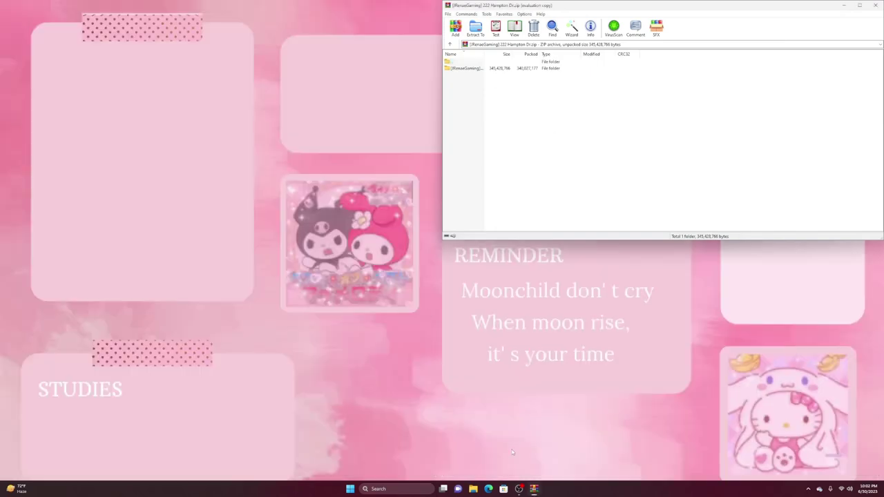
right_click(473, 488)
click(449, 458)
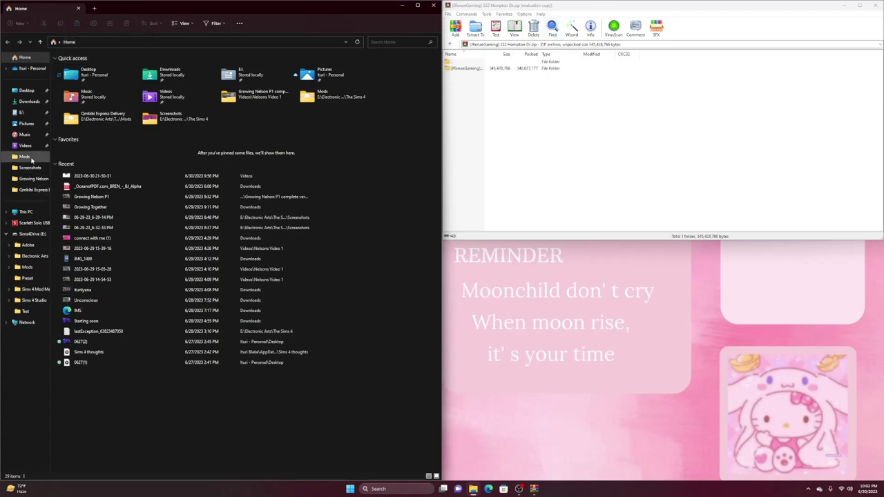
Open E:\Electronic Arts\The Sims 4 in Explorer and the RenaeGaming house folder in WinRAR.
click(44, 257)
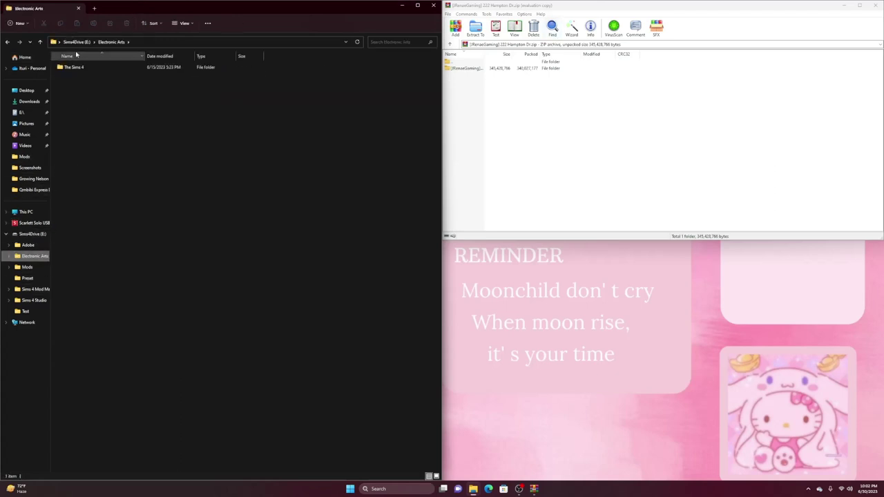
double_click(69, 67)
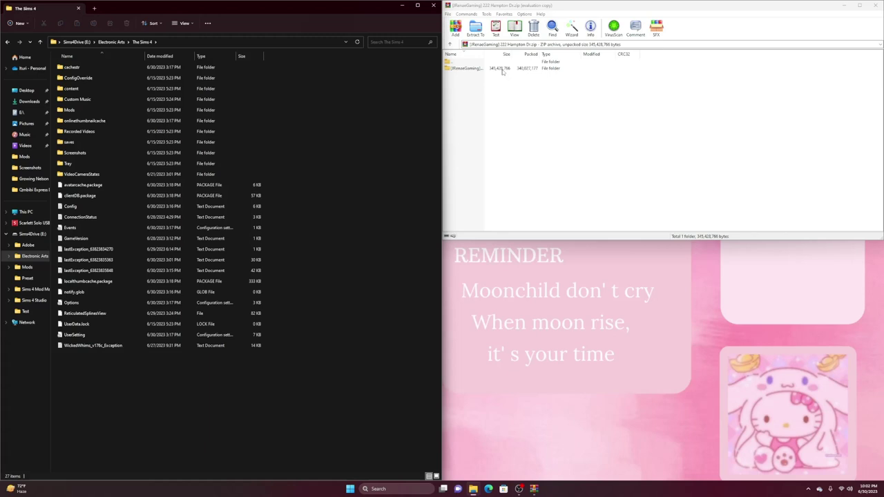
double_click(501, 69)
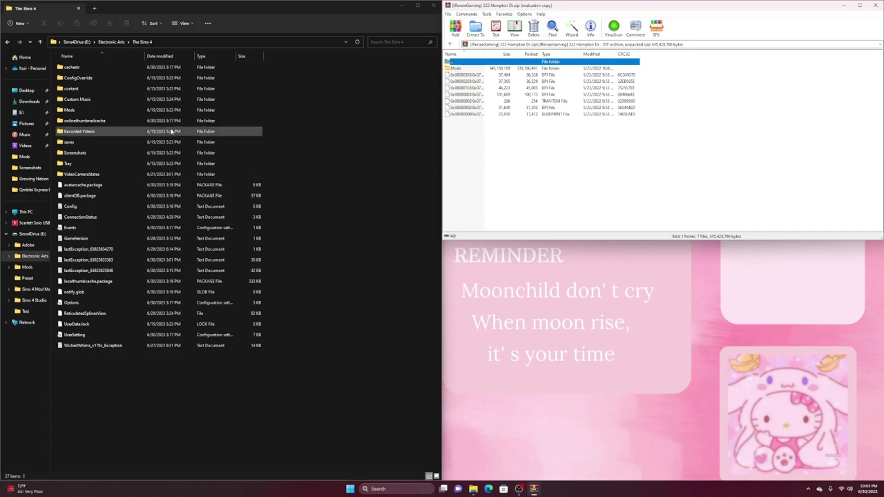
Copy the seven house files into the Tray folder, skip replacing duplicates, and return to The Sims 4.
double_click(98, 165)
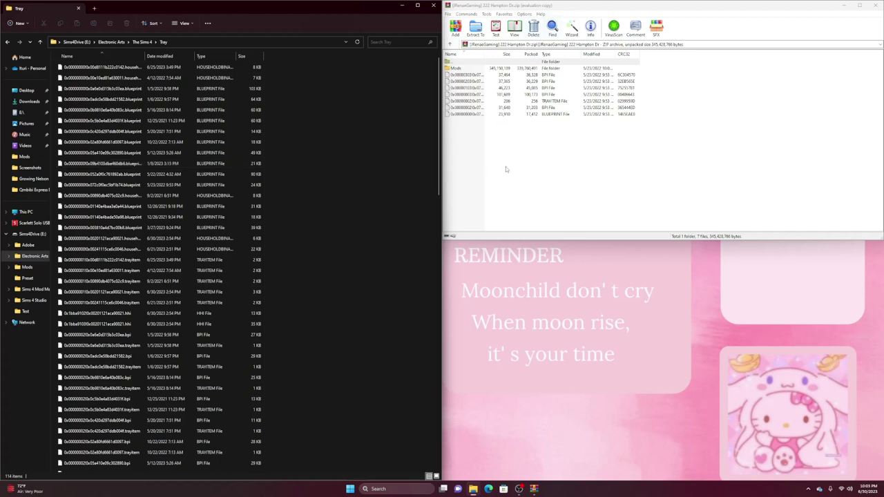
drag(506, 167, 460, 160)
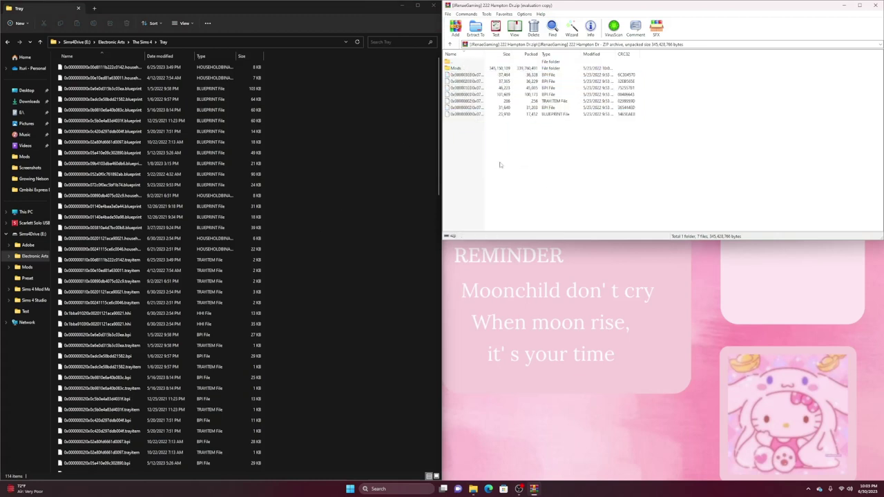
drag(513, 172, 488, 77)
drag(487, 77, 339, 193)
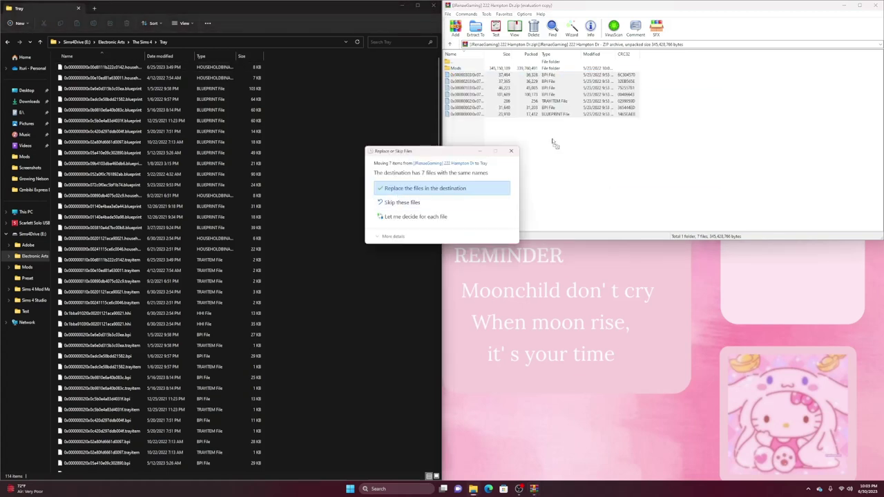
click(511, 152)
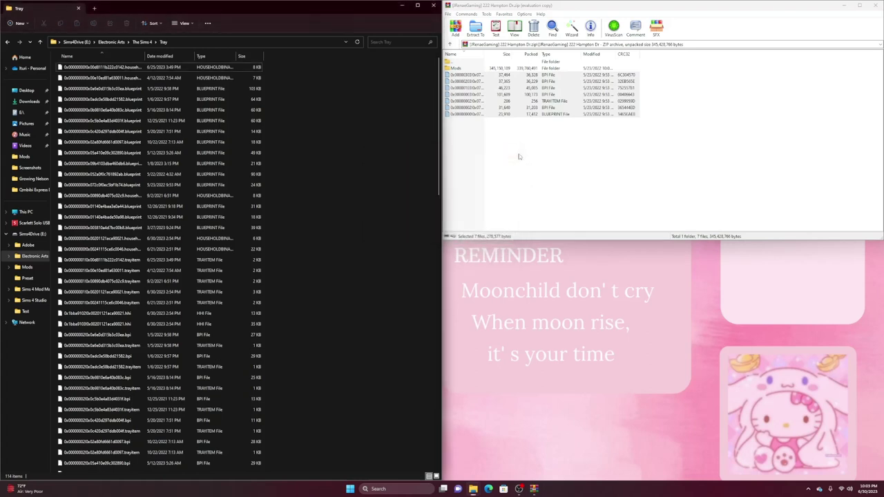
click(7, 40)
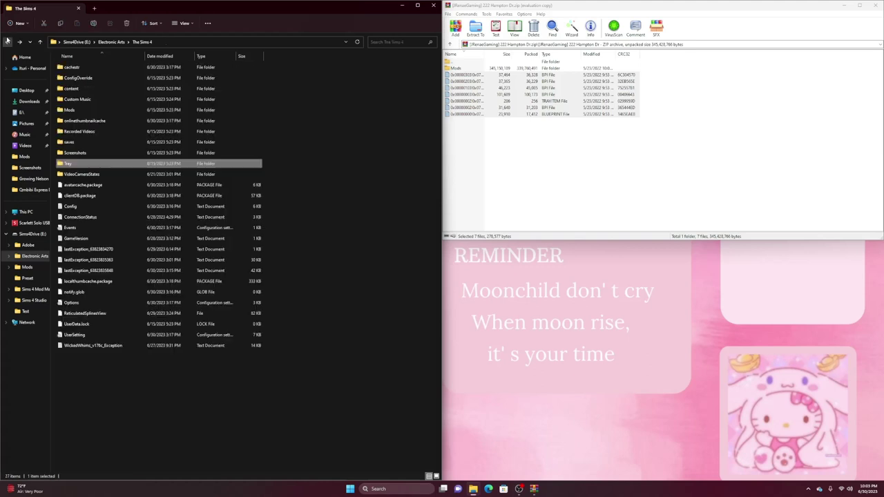
Open Mods, then the 222 Hampton Dr folder holding its 82 package files.
double_click(83, 110)
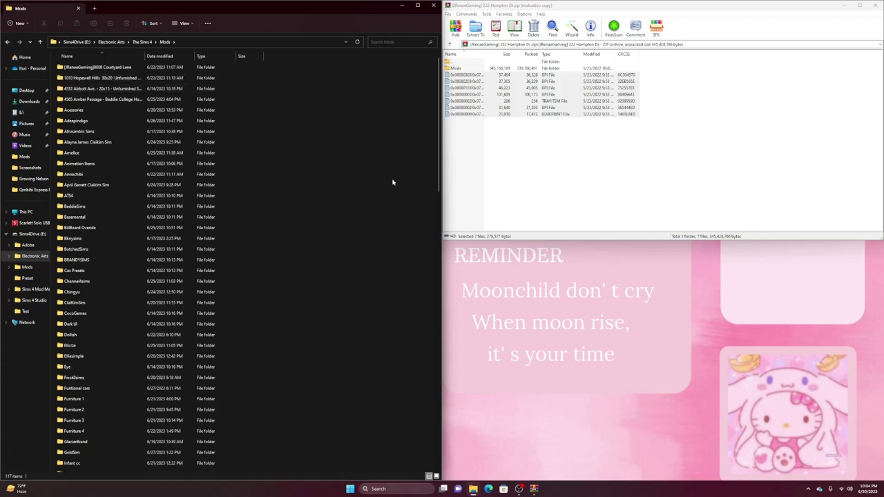
scroll(169, 179, down, 7)
scroll(170, 179, down, 15)
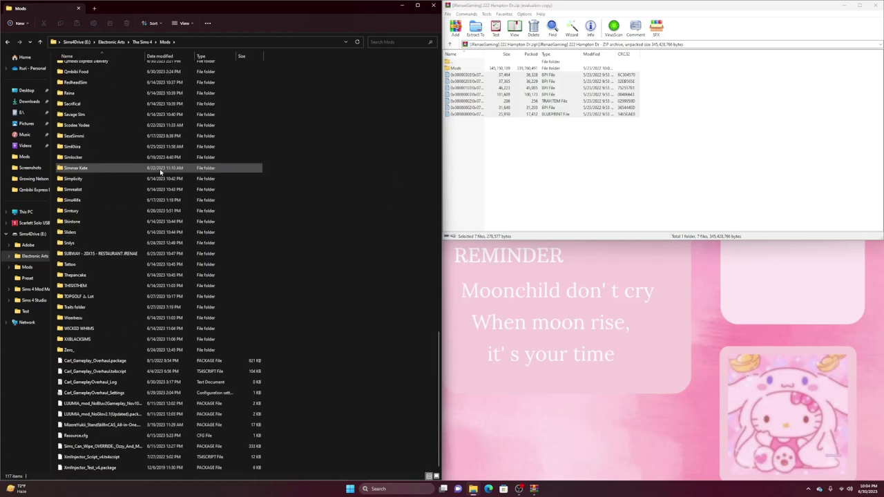
scroll(131, 263, up, 12)
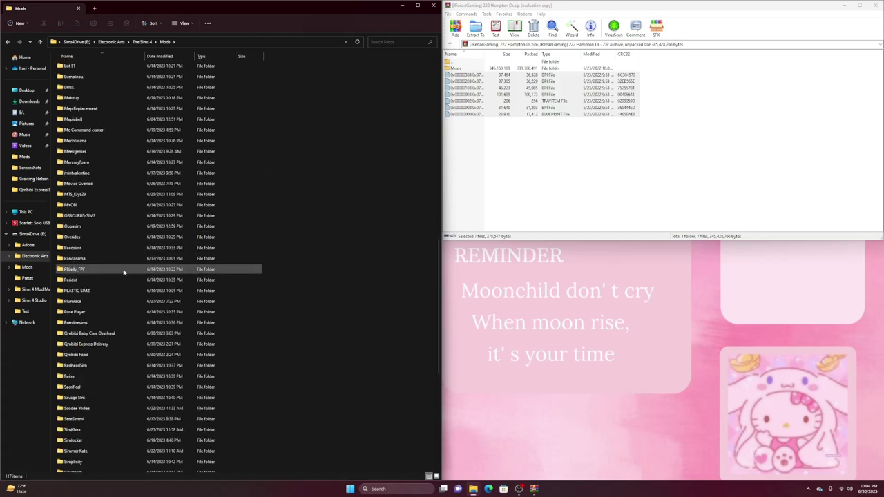
scroll(126, 262, up, 2)
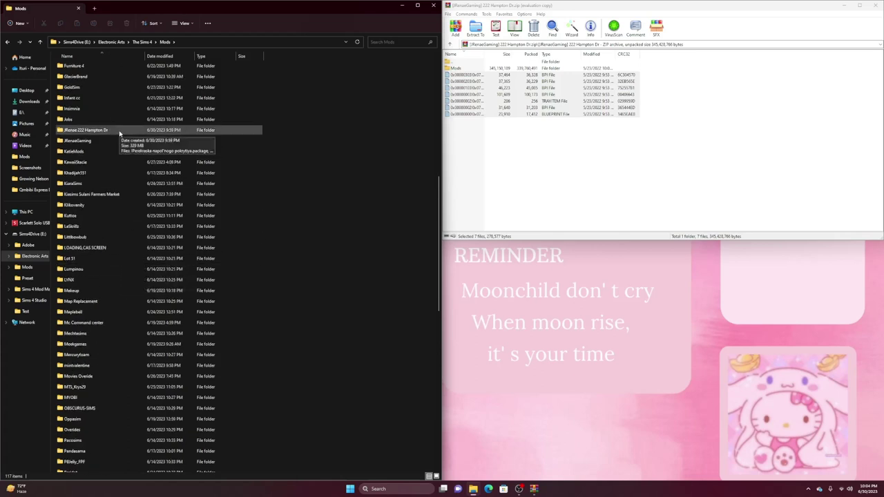
double_click(119, 131)
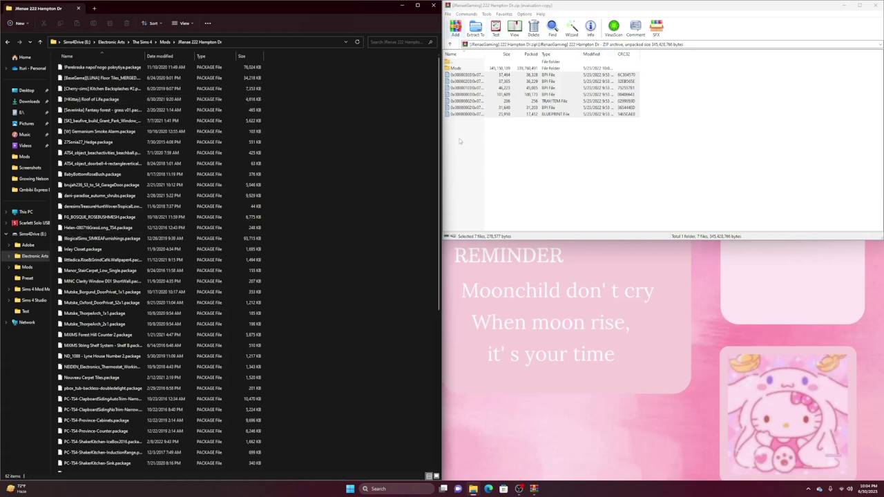
Open the archive's Mods folder in WinRAR and select, then deselect, its 62 package files.
double_click(463, 69)
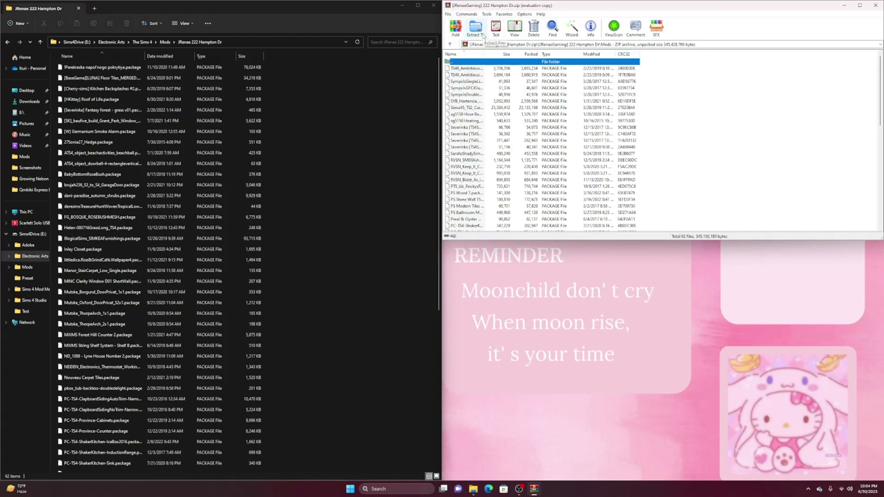
drag(648, 67, 616, 174)
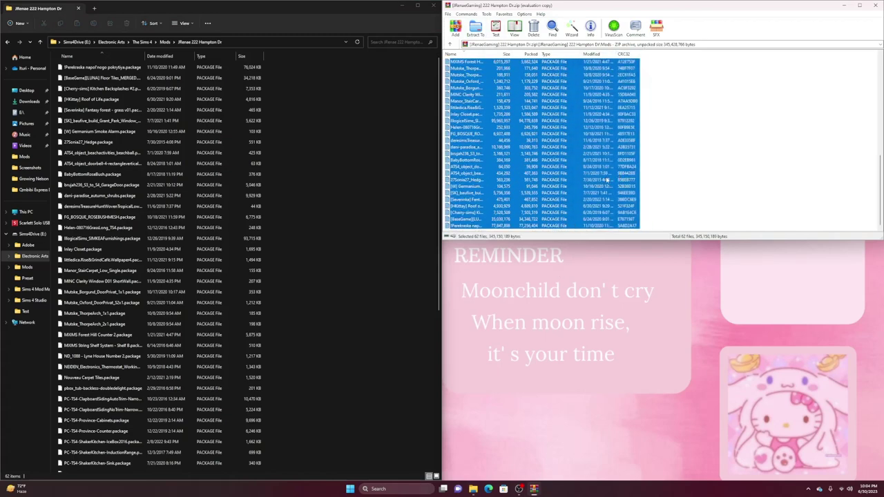
click(773, 175)
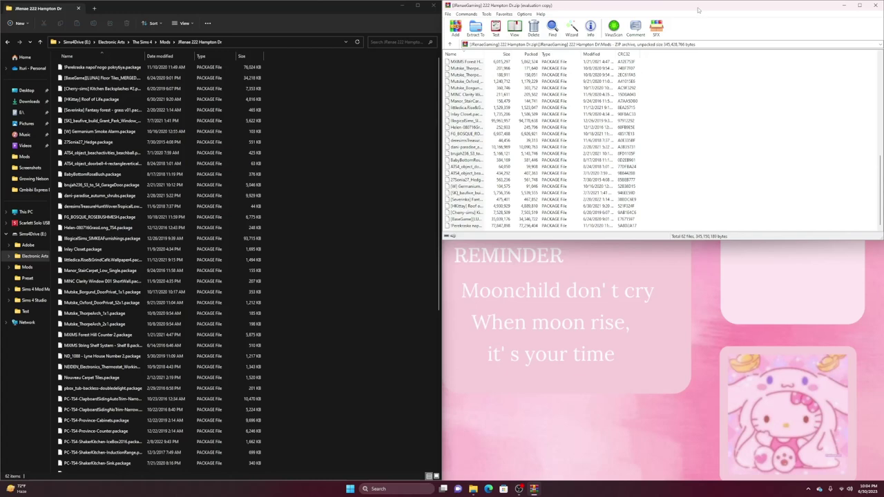
drag(699, 9, 580, 69)
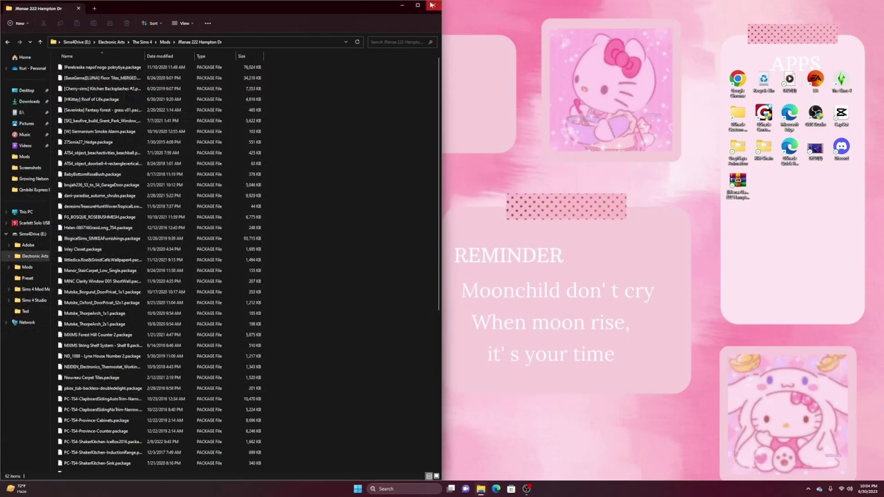
Close Explorer, recycle the desktop house archive, and close the Downloads folder window.
click(431, 5)
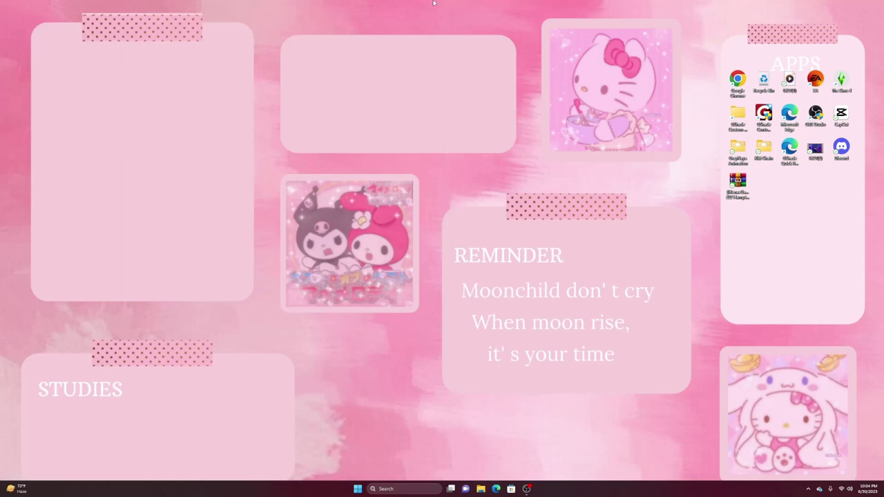
drag(738, 193, 765, 81)
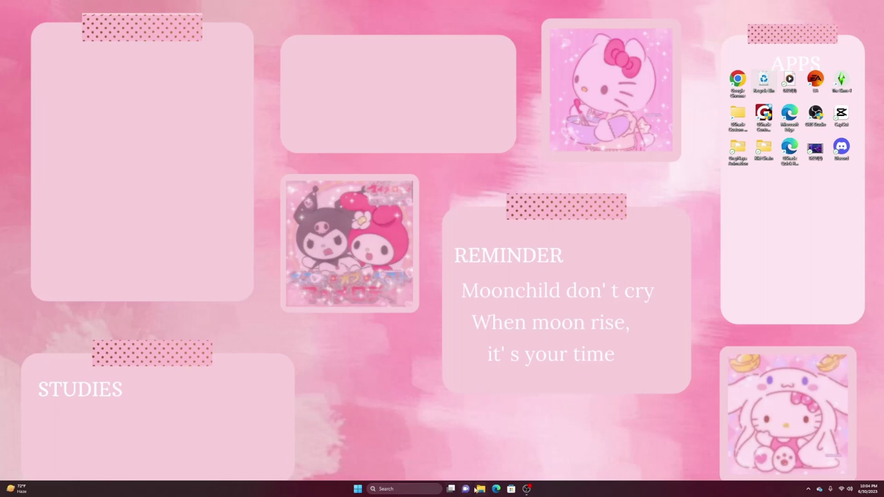
click(480, 488)
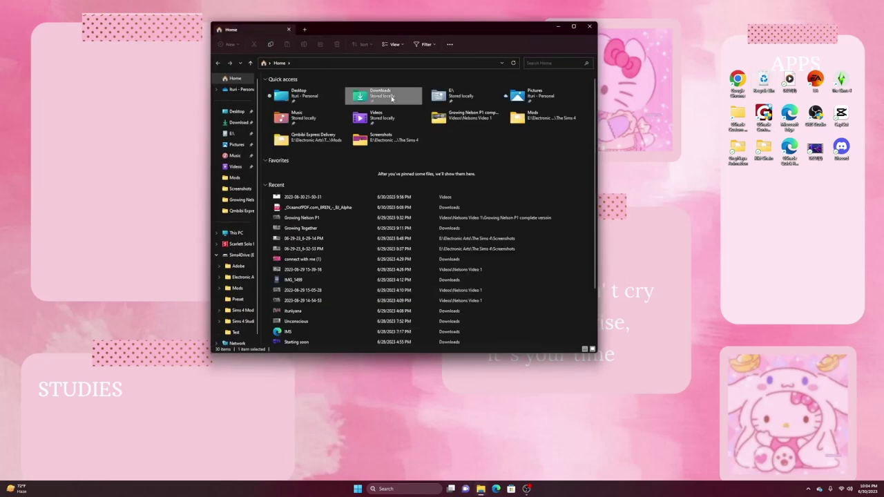
double_click(376, 94)
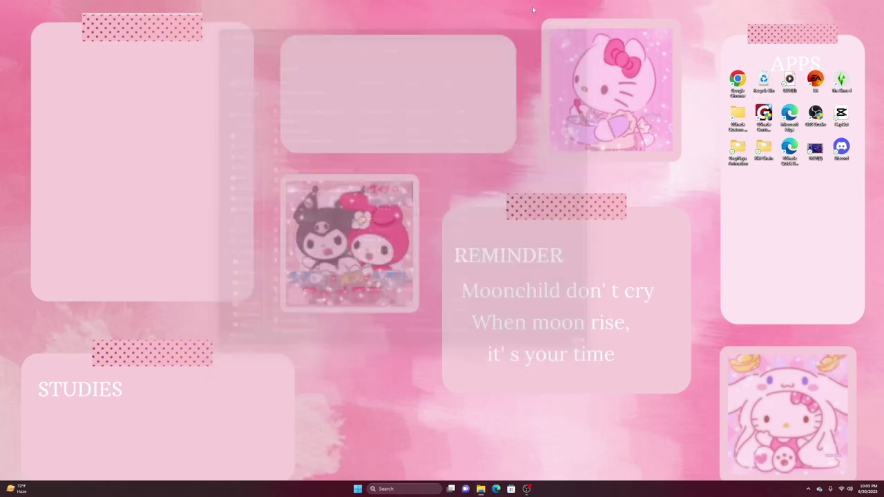
click(589, 27)
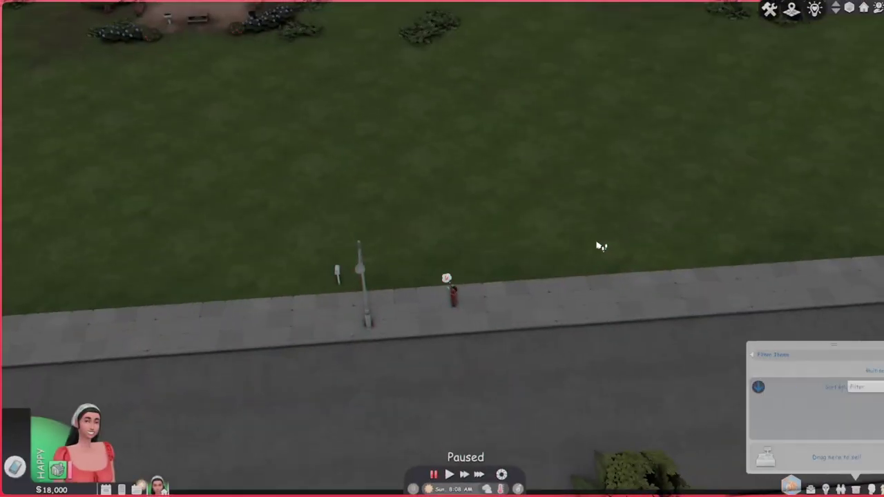
Move the camera over the empty lawn lot beside the road and switch to Build mode.
click(625, 301)
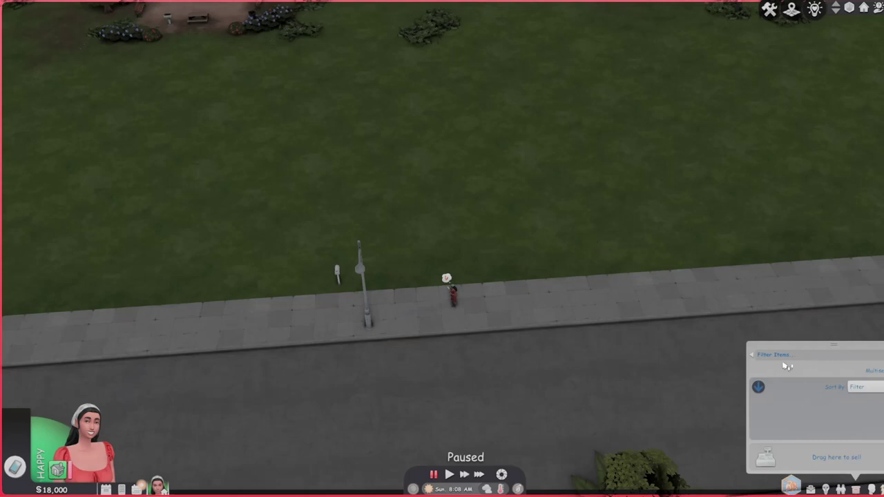
click(828, 352)
click(825, 326)
scroll(225, 198, down, 3)
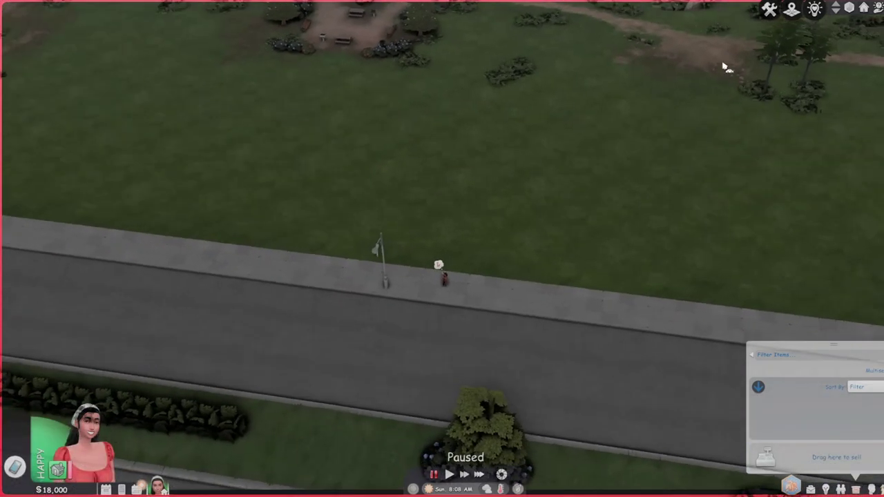
key(w)
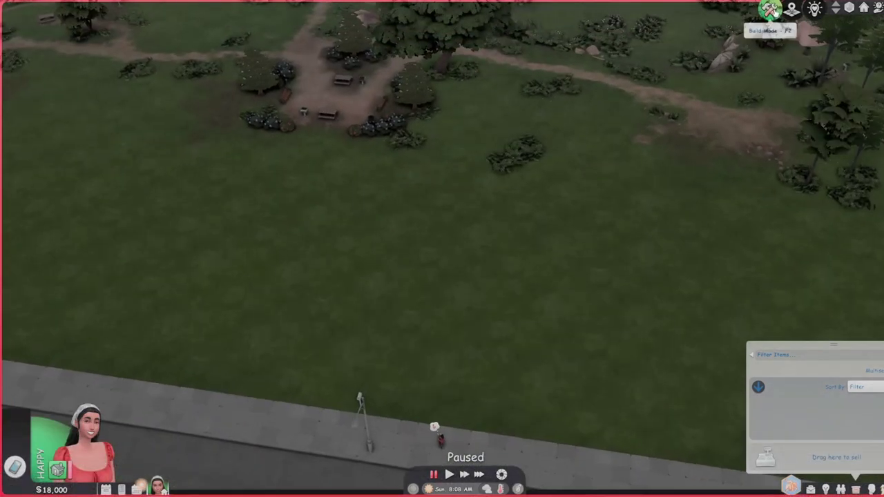
click(770, 9)
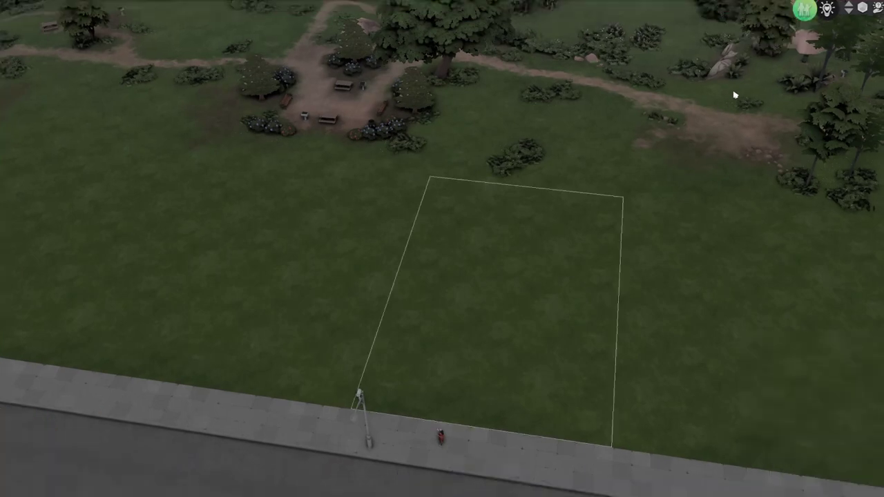
Pan the camera back to show the road, then switch the Gallery to My Library.
key(d)
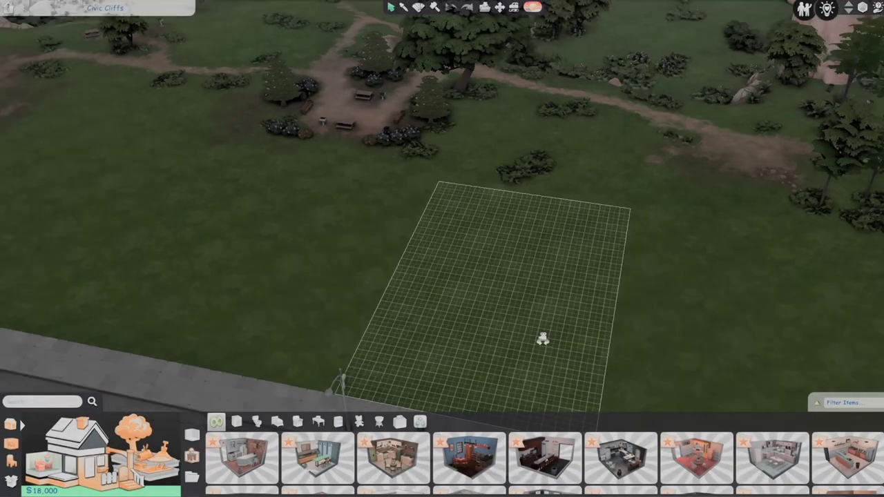
key(s)
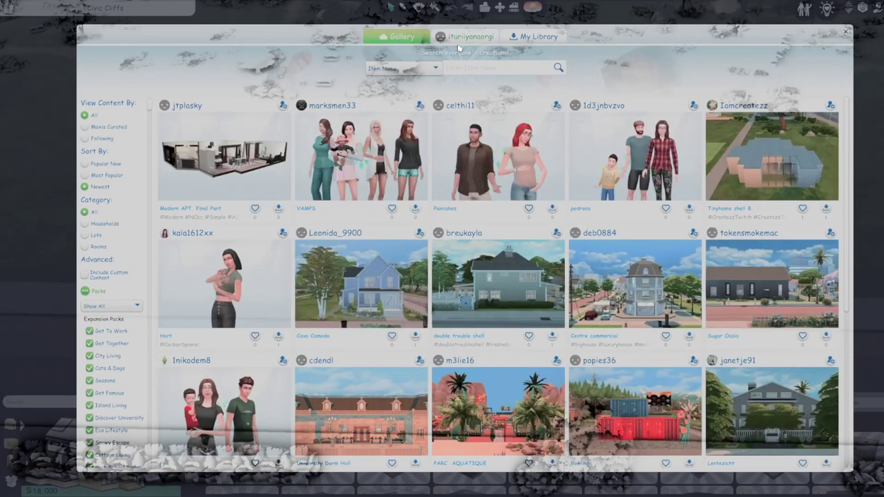
click(523, 43)
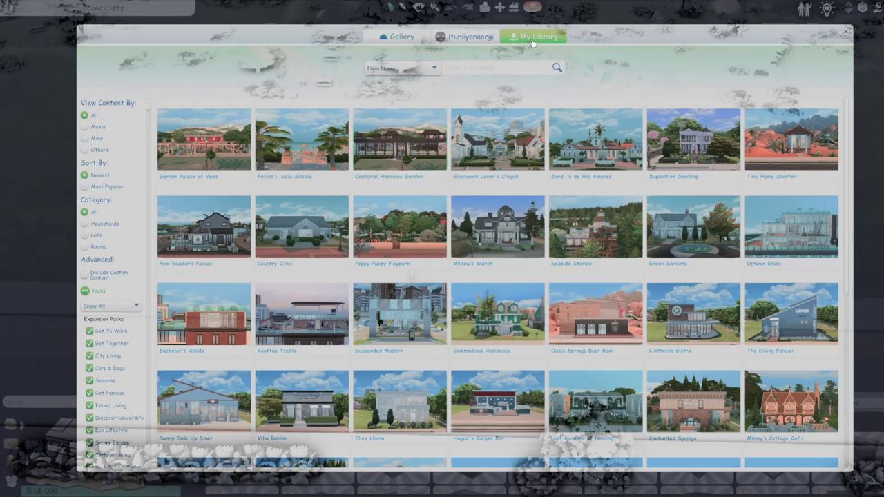
Include custom content in My Library and open the 222 Hampton Dr. lot details (20x15, §42,502).
click(107, 276)
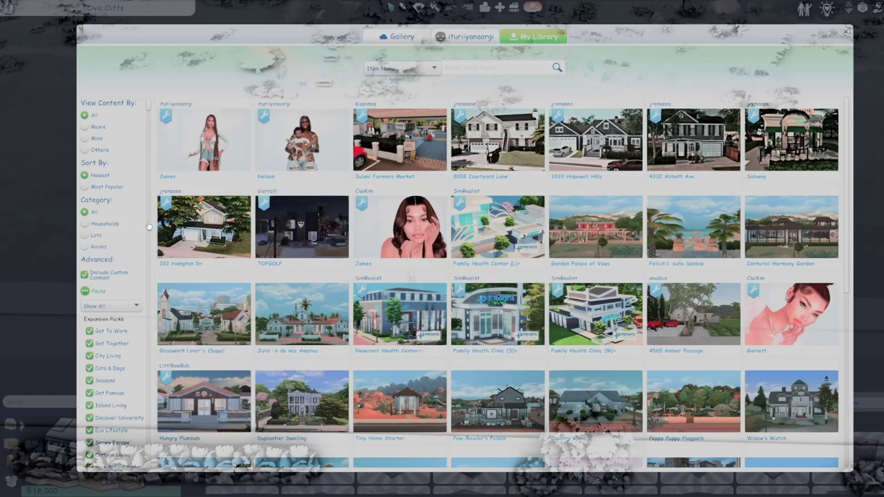
click(195, 151)
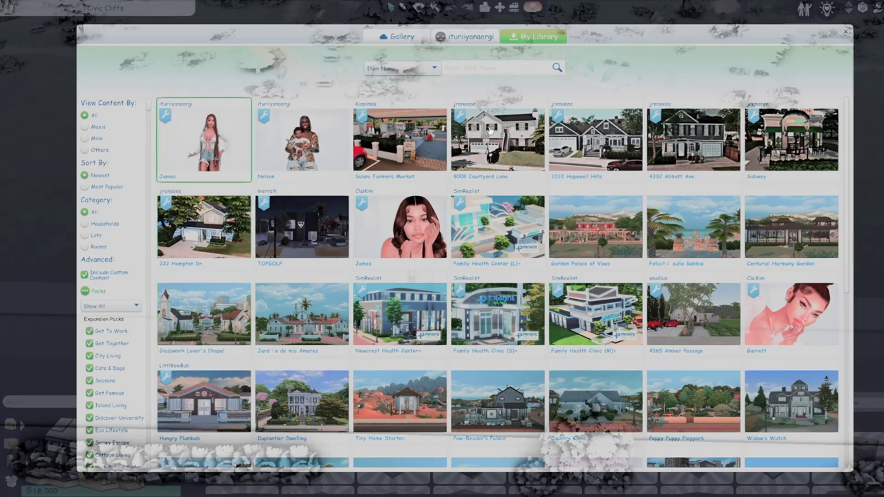
click(235, 258)
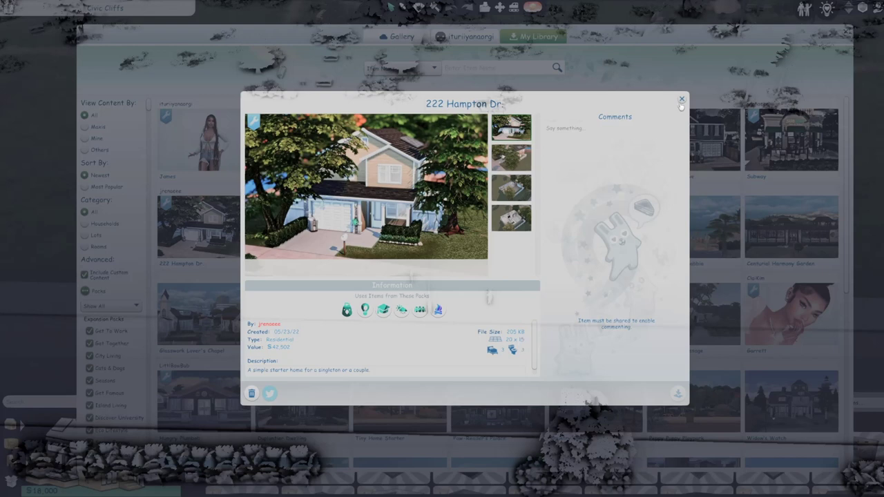
Leave the Gallery and enter 999999 in the funds field to reach §9,999,999.
click(789, 28)
click(848, 35)
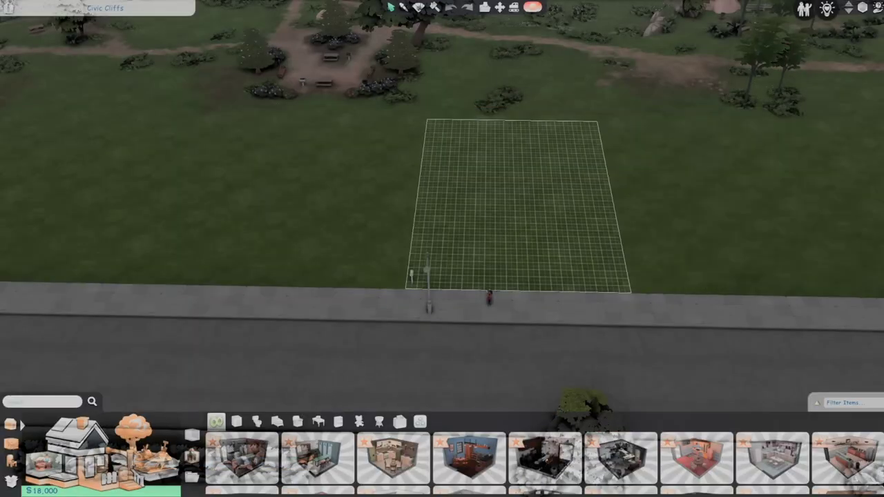
click(50, 491)
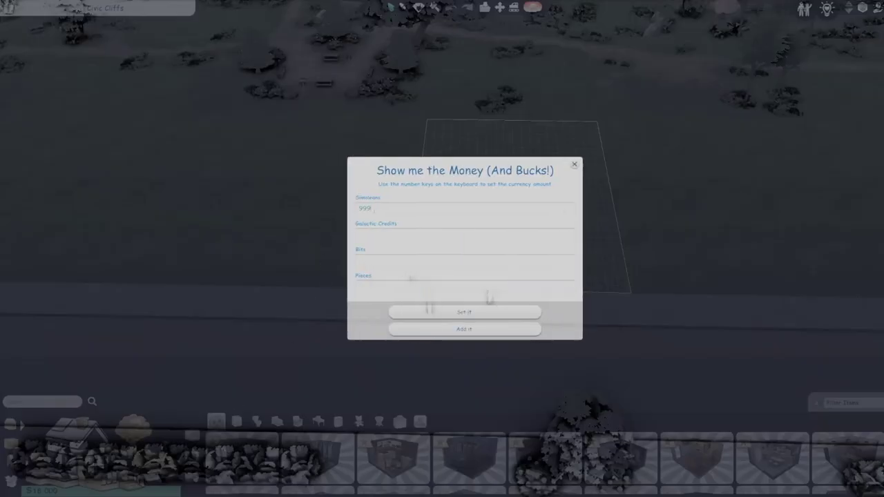
text(9999999)
click(421, 312)
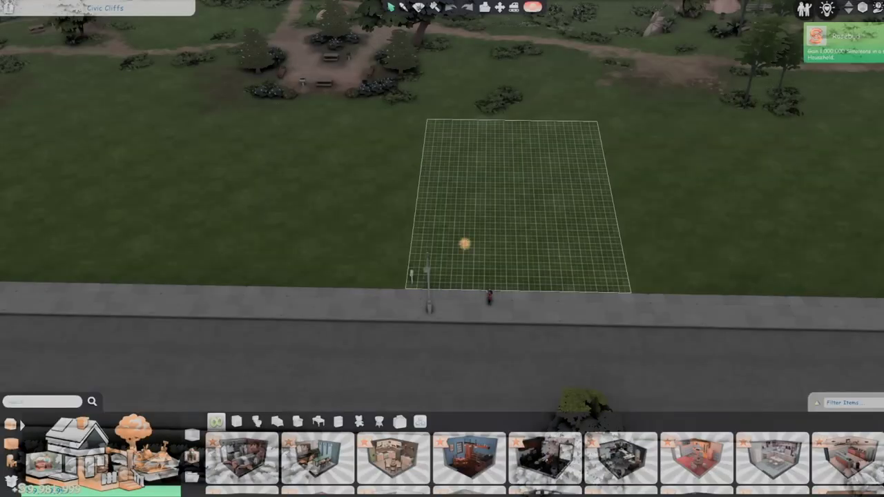
click(827, 10)
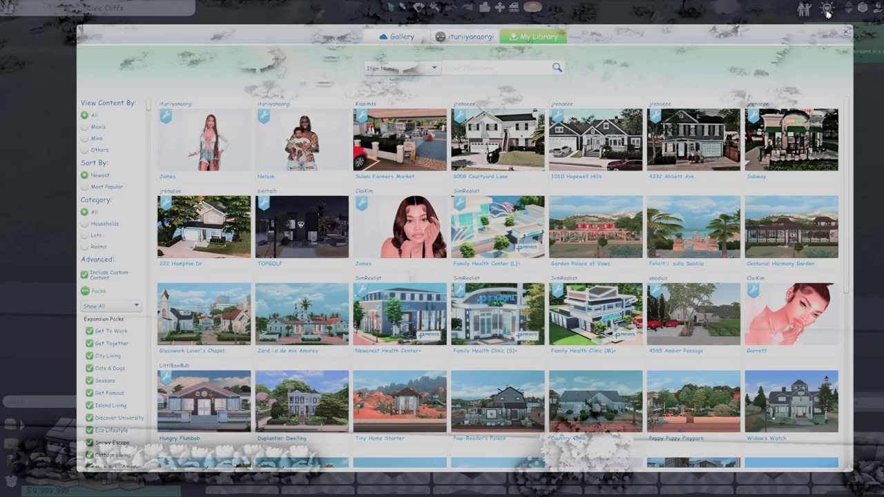
Place 222 Hampton Dr. from My Library furnished onto the lot, costing §41,952.
click(223, 230)
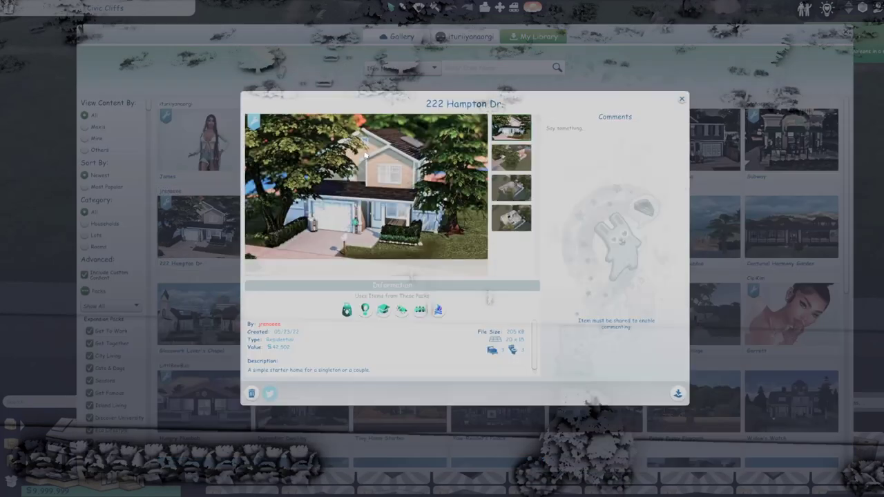
click(678, 395)
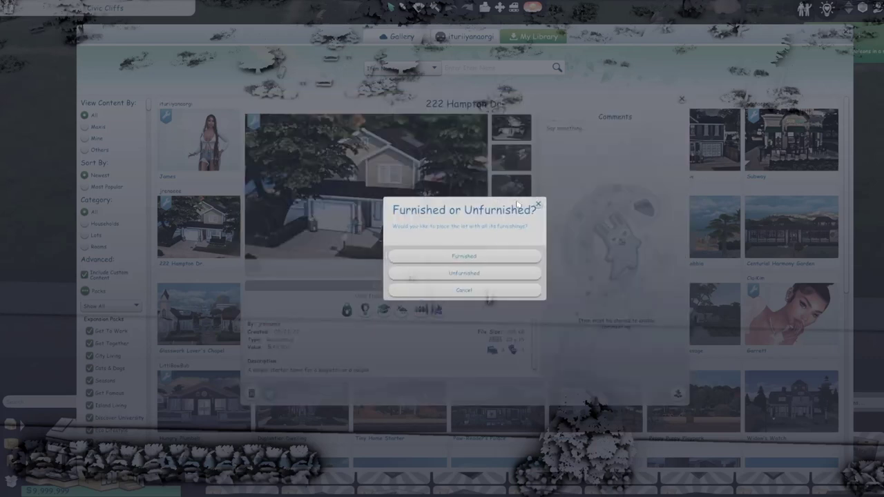
click(538, 205)
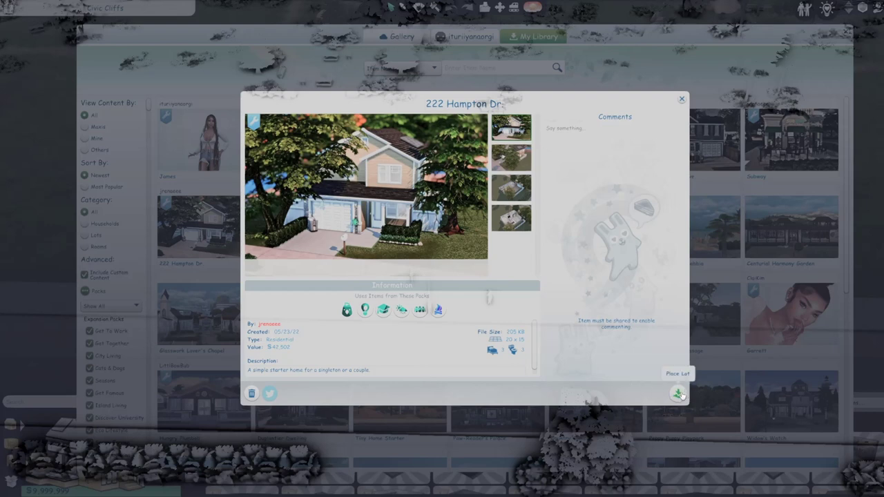
click(678, 393)
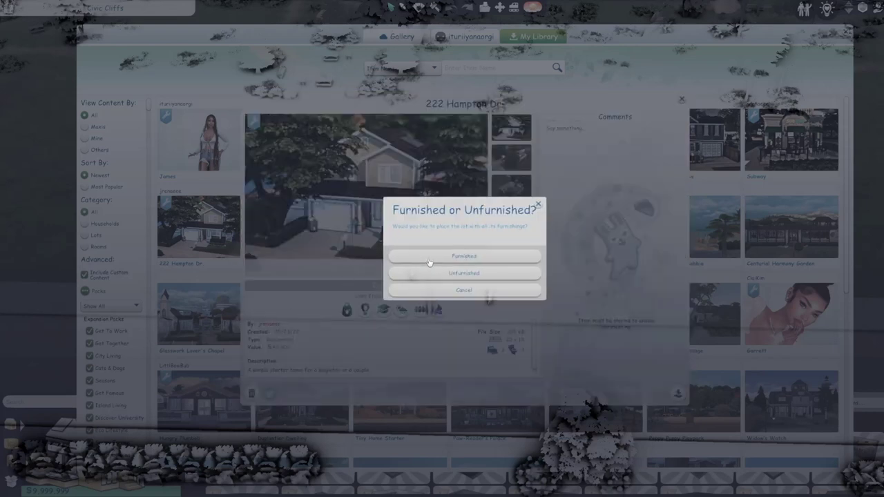
click(464, 257)
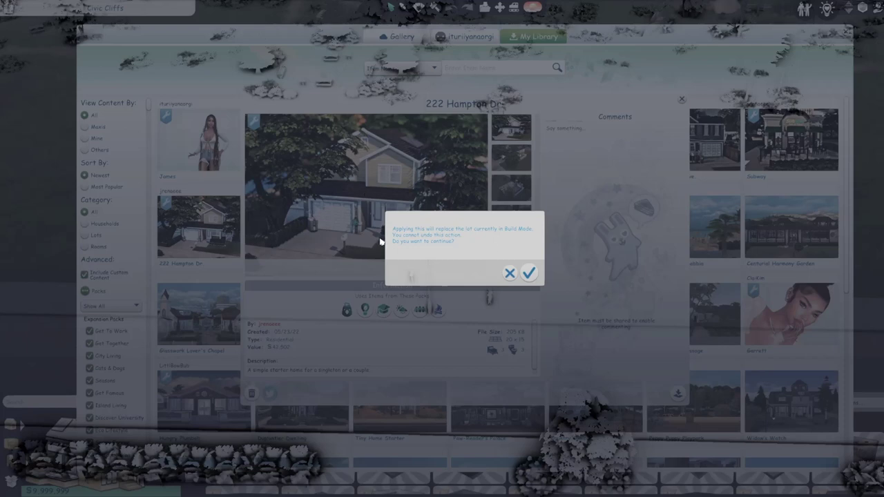
click(530, 273)
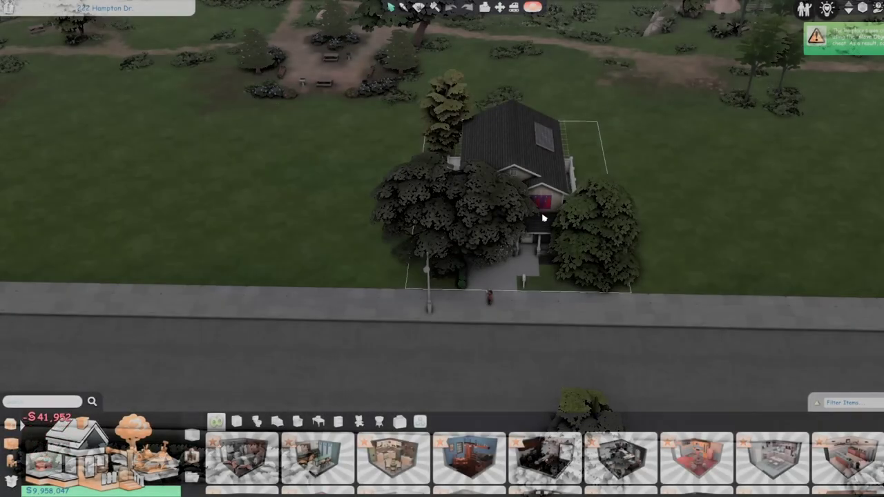
Orbit the camera around the newly placed 222 Hampton Dr. house to see it from every side.
key(e)
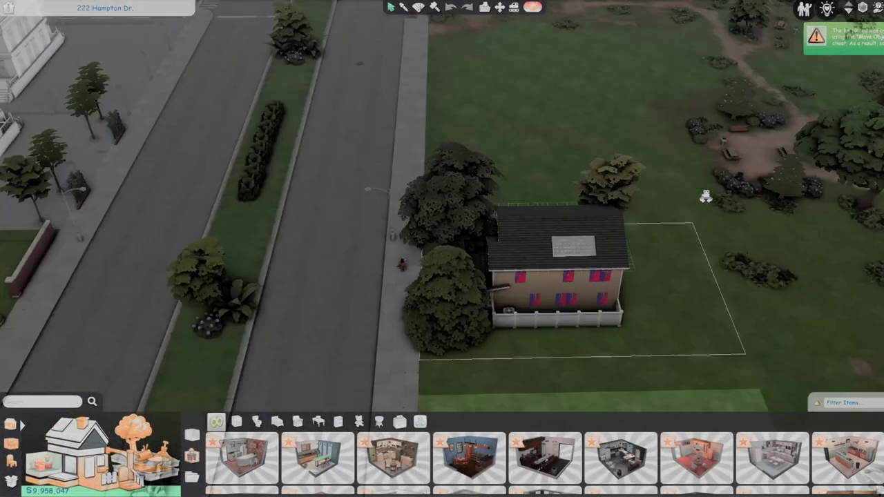
key(e)
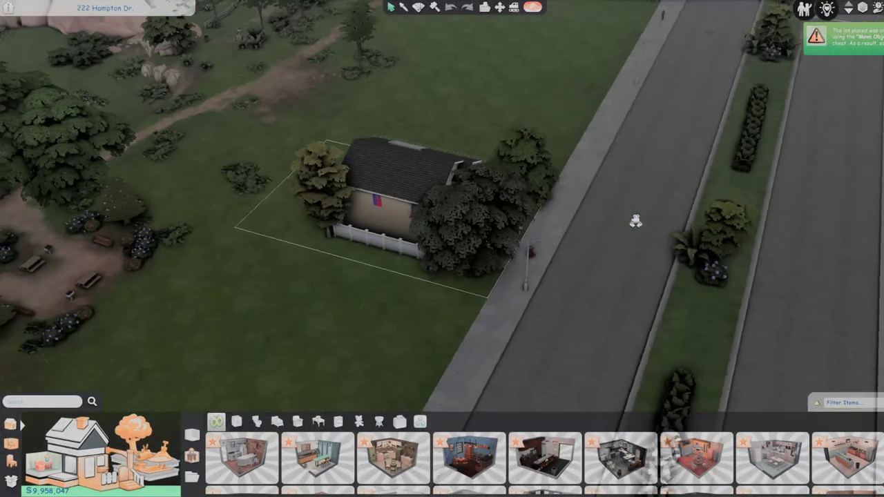
key(e)
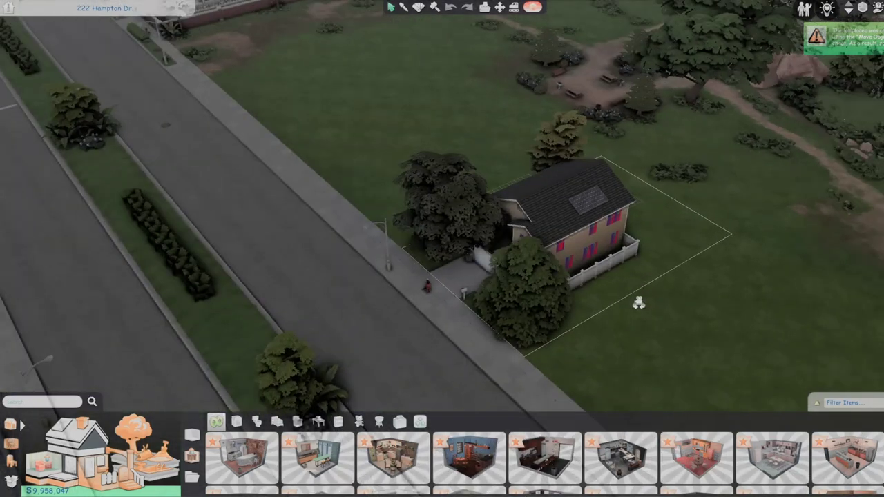
key(e)
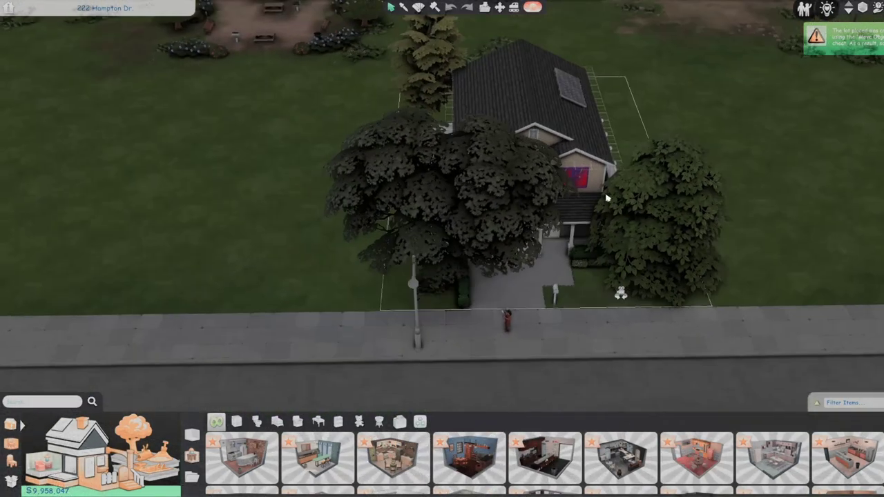
key(e)
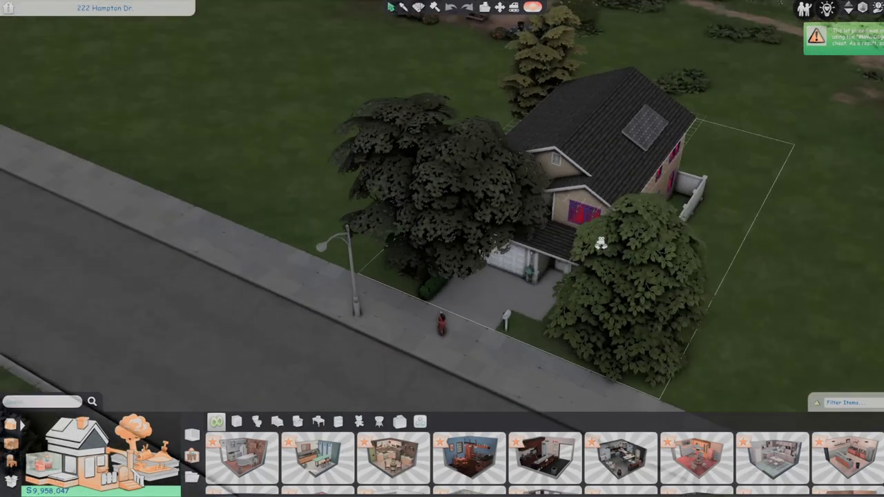
key(e)
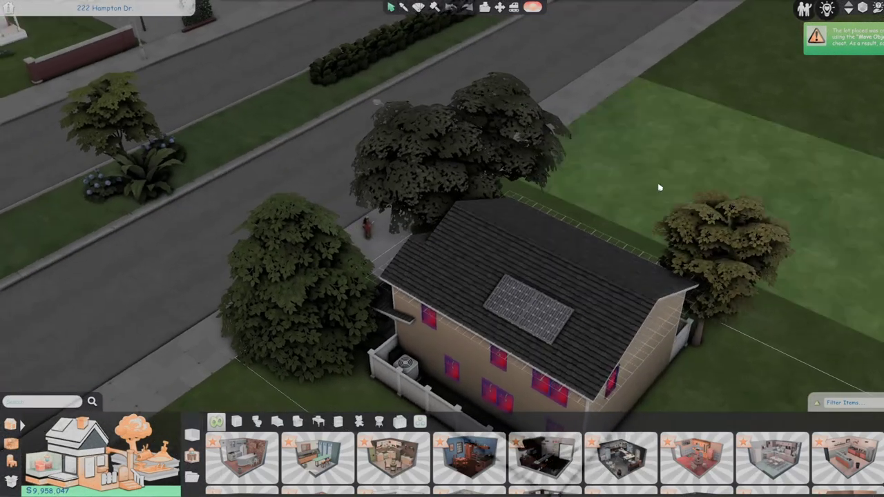
key(e)
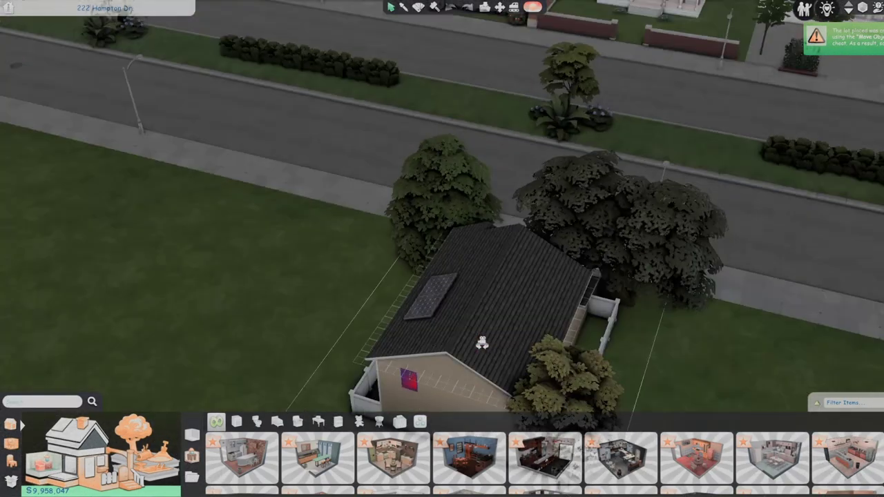
key(e)
key(e)
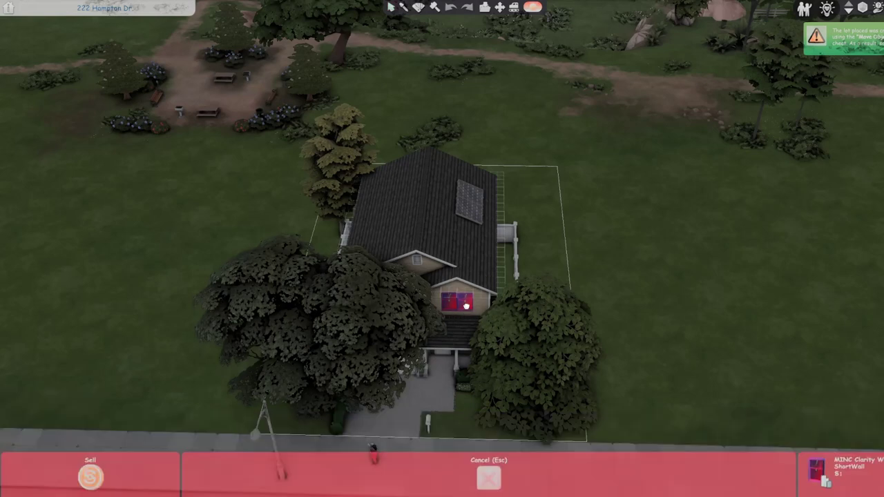
Drop the held window and square the camera onto the house front with driveway, garage and mailbox.
click(488, 476)
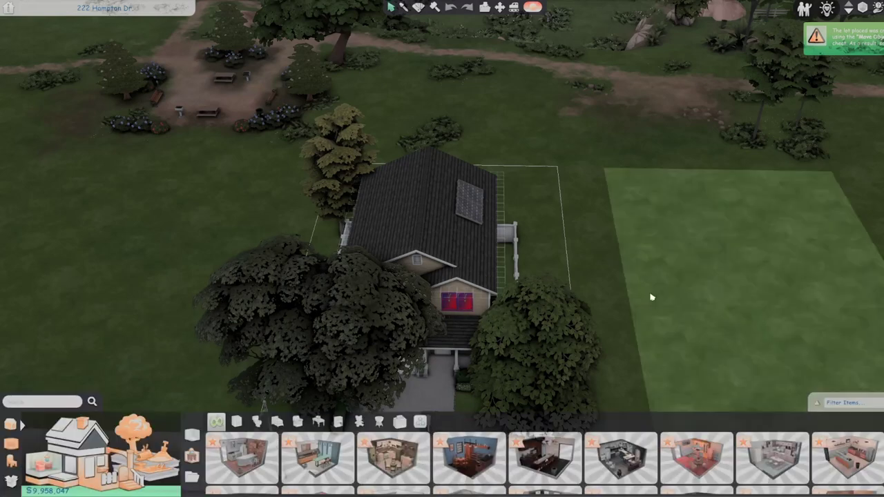
key(s)
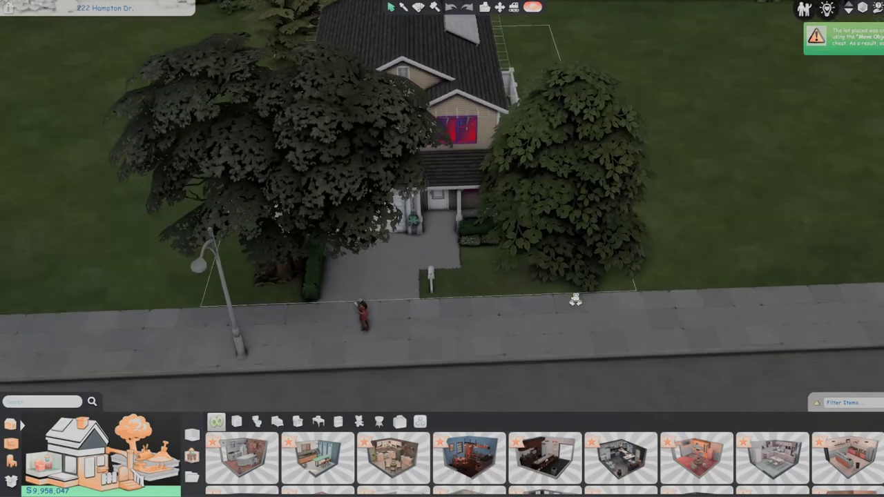
key(e)
key(q)
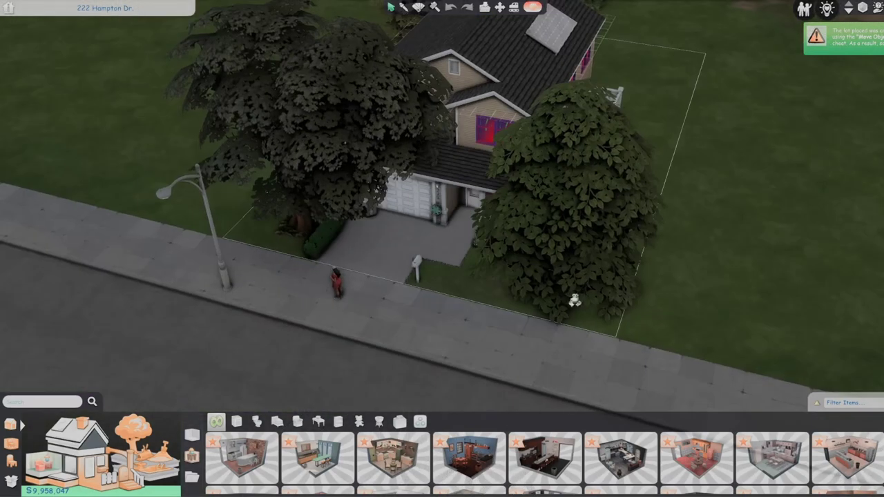
key(q)
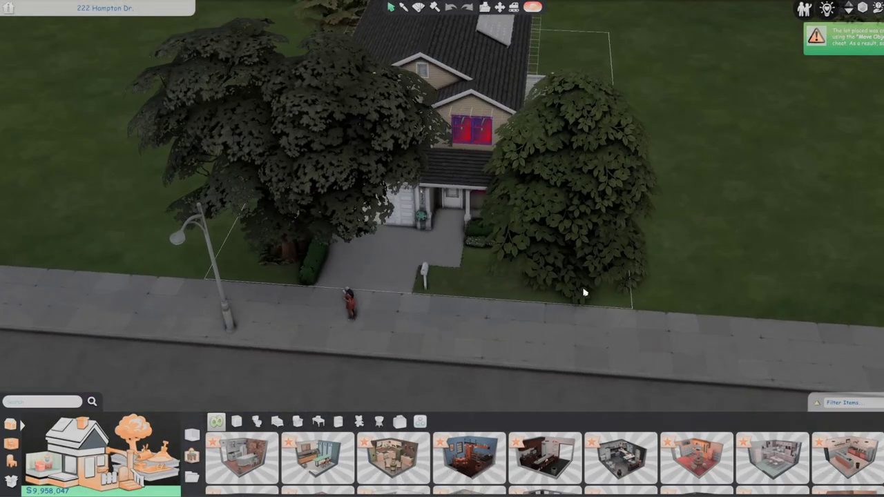